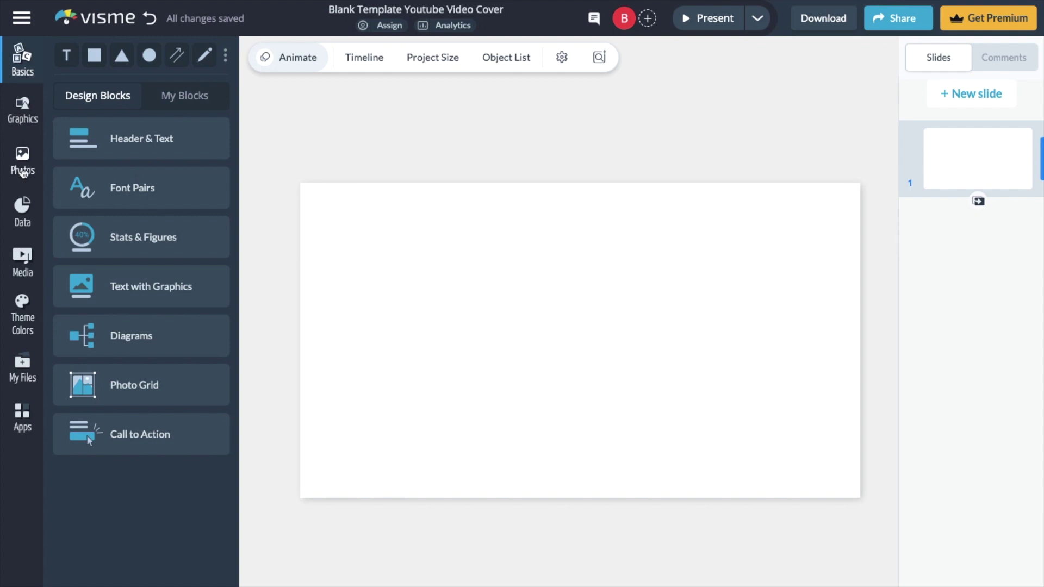
Search the stock photo library for 'business'
left_click(23, 170)
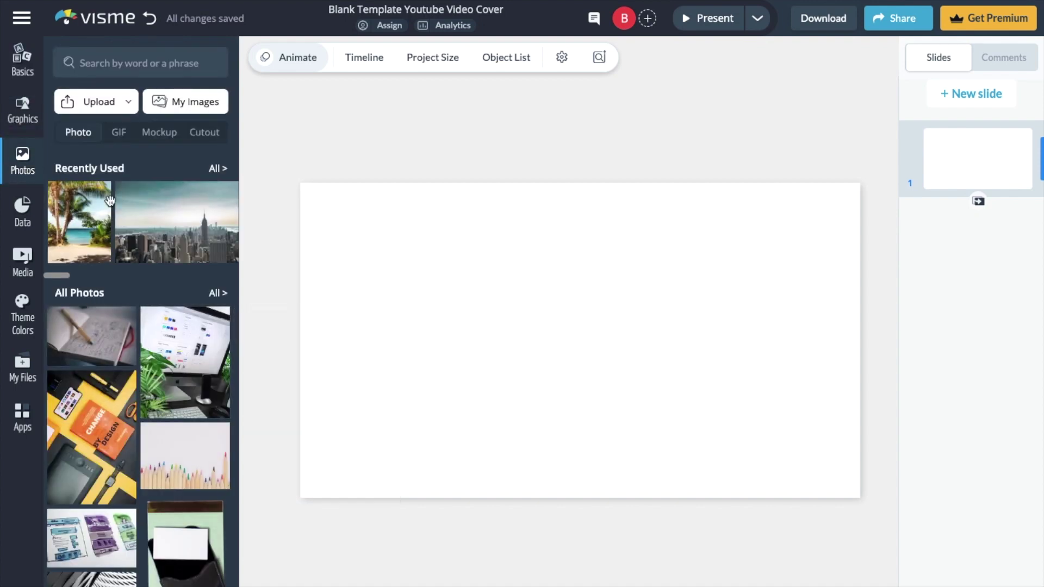
left_click(152, 64)
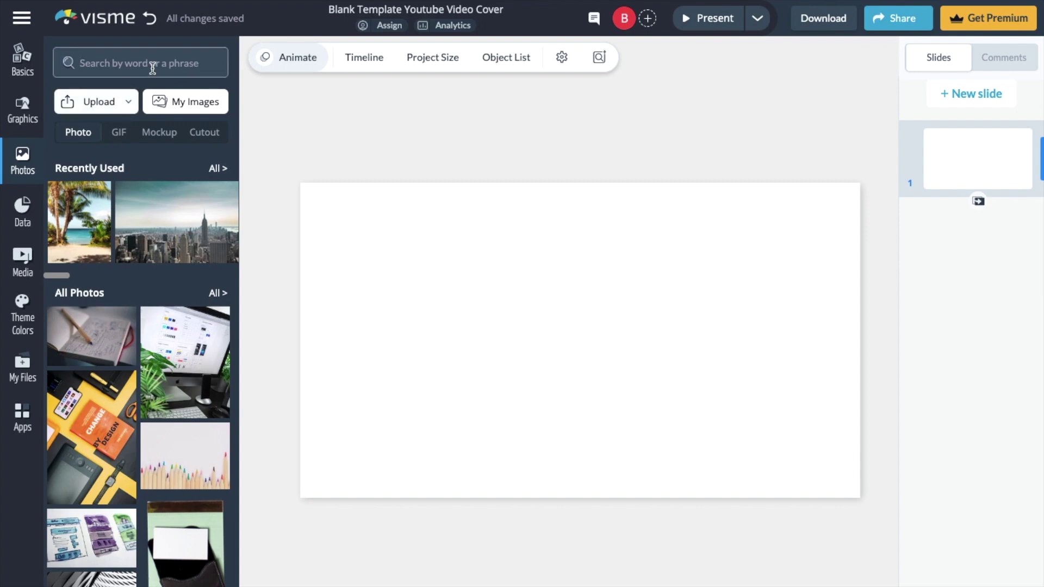
type("business")
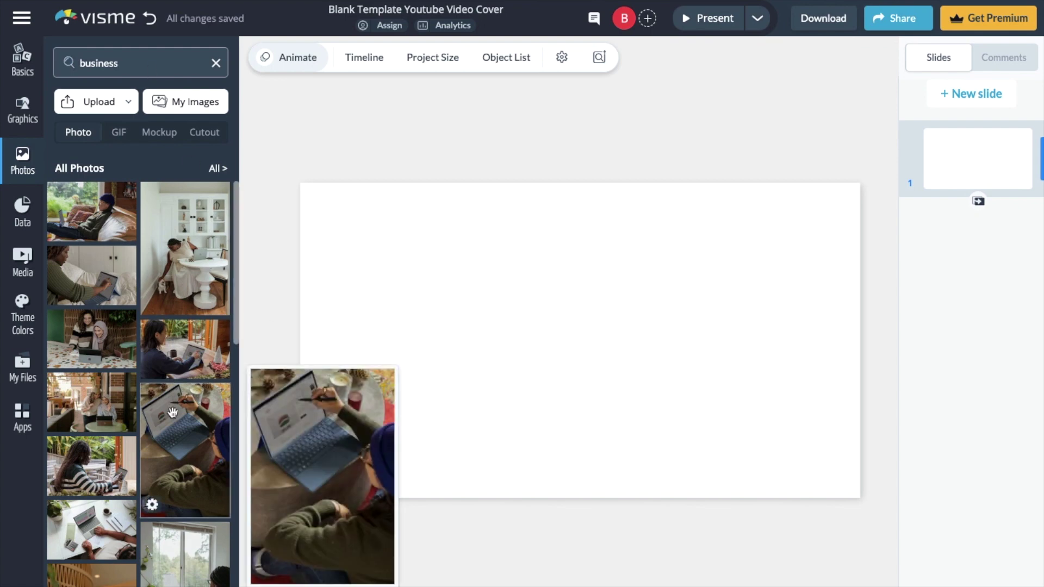
scroll(173, 407, "down", 3)
scroll(173, 407, "down", 1)
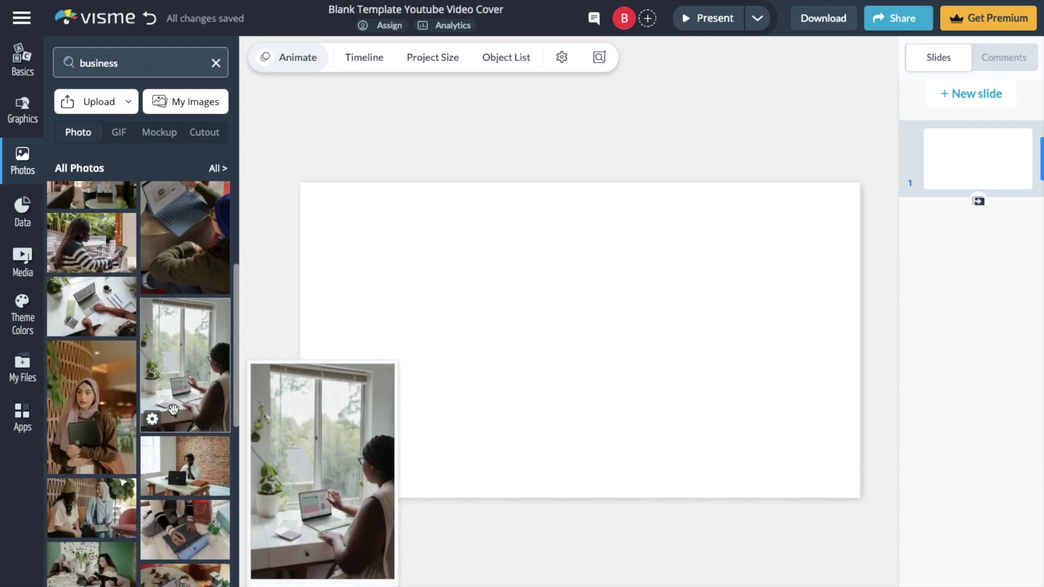
Add the overhead tablet photo, then enlarge and centre it on the slide
left_click(186, 531)
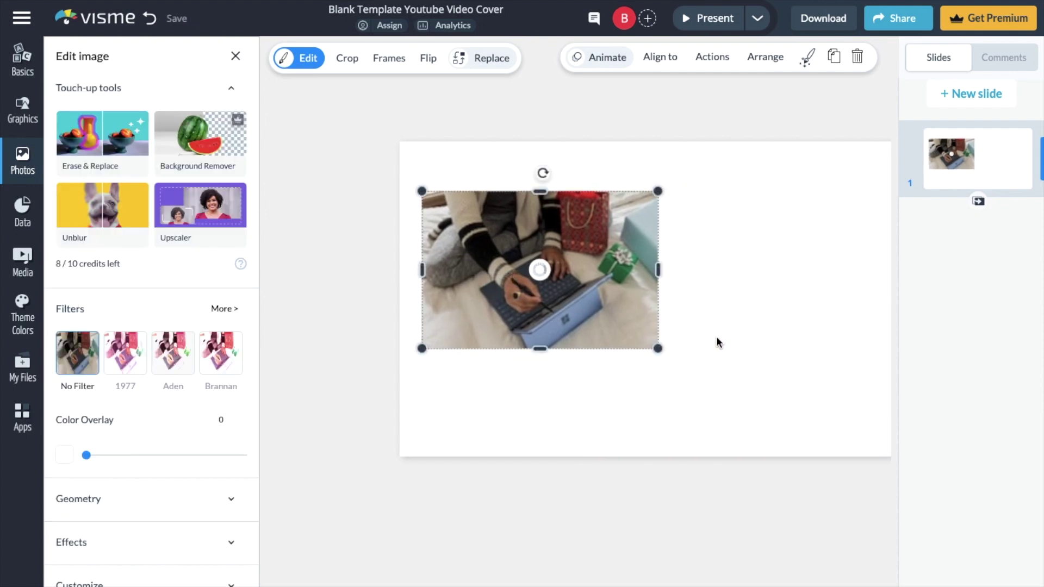
left_click_drag(659, 348, 980, 437)
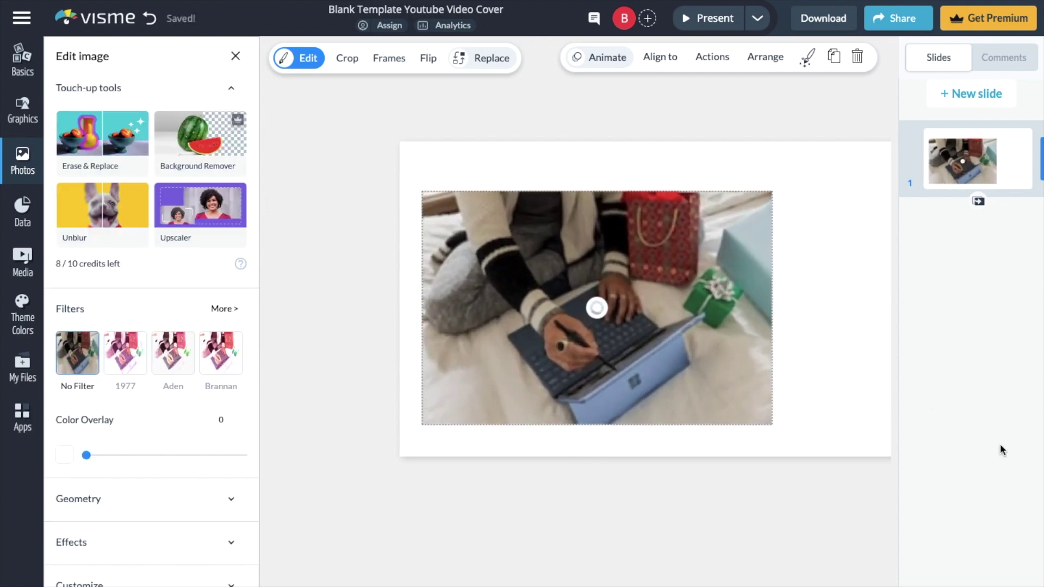
left_click_drag(763, 360, 805, 350)
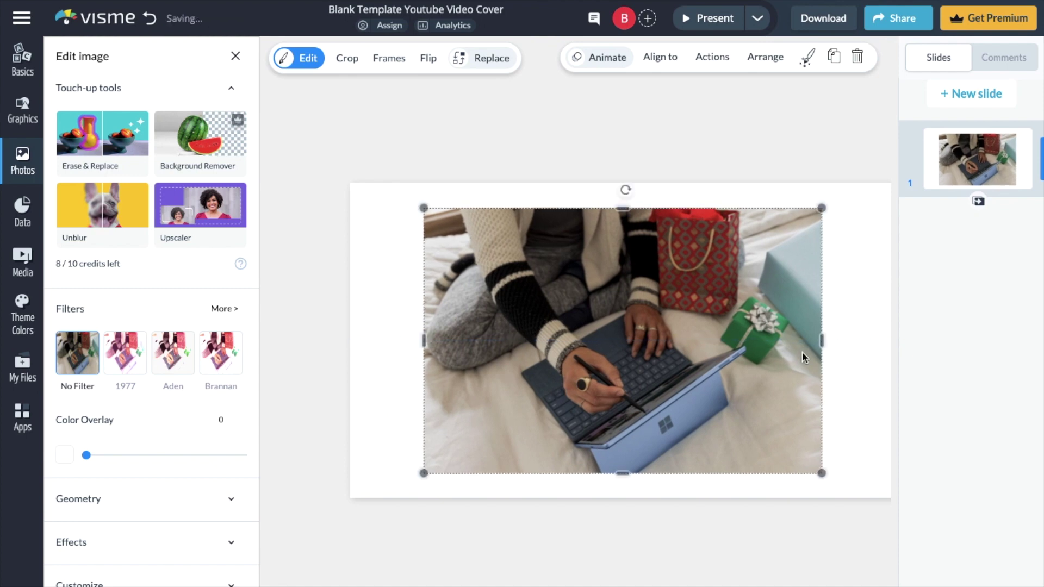
left_click_drag(821, 473, 801, 465)
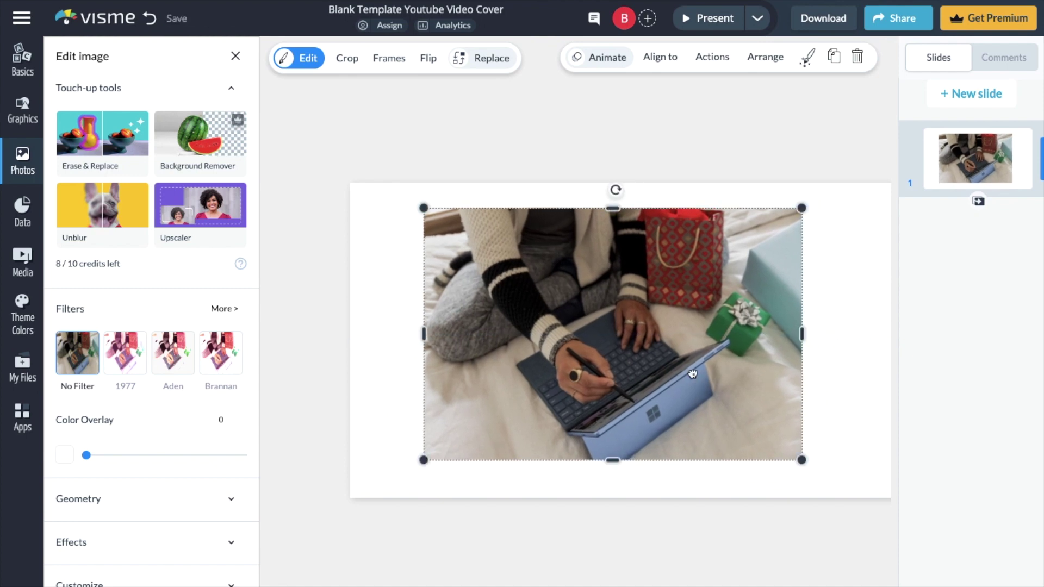
left_click_drag(710, 375, 703, 377)
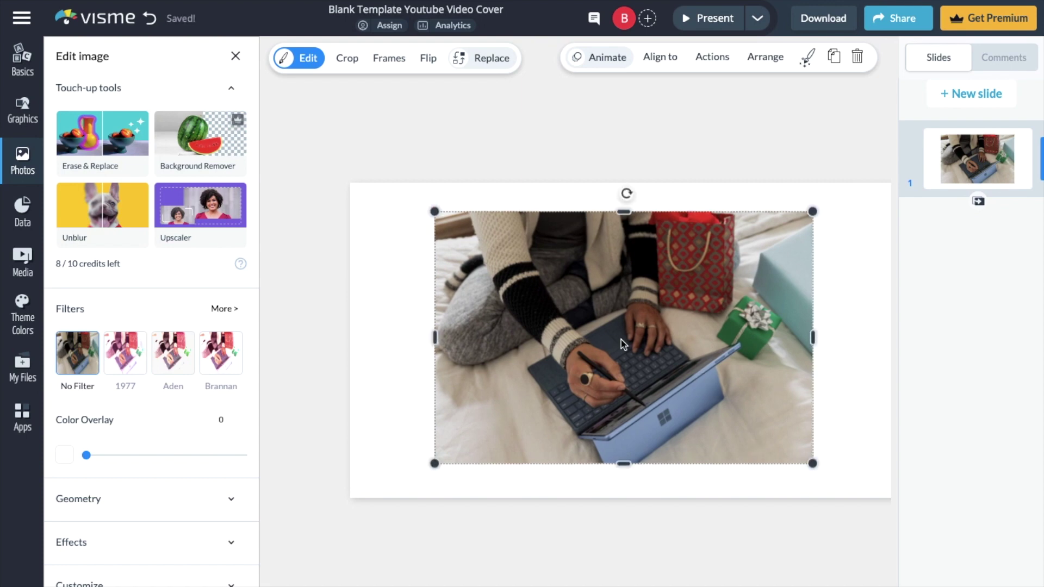
left_click(391, 295)
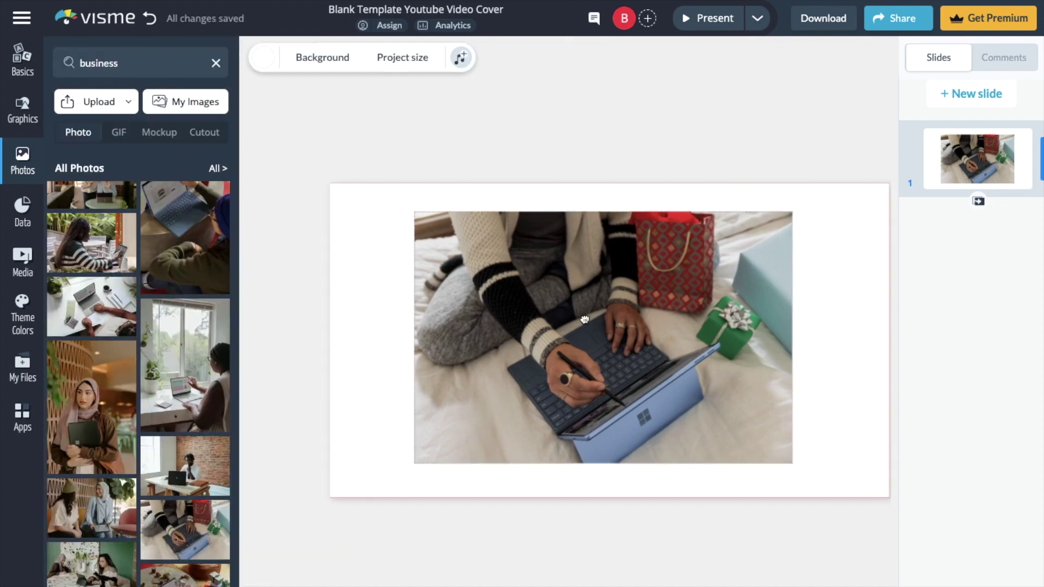
left_click(583, 318)
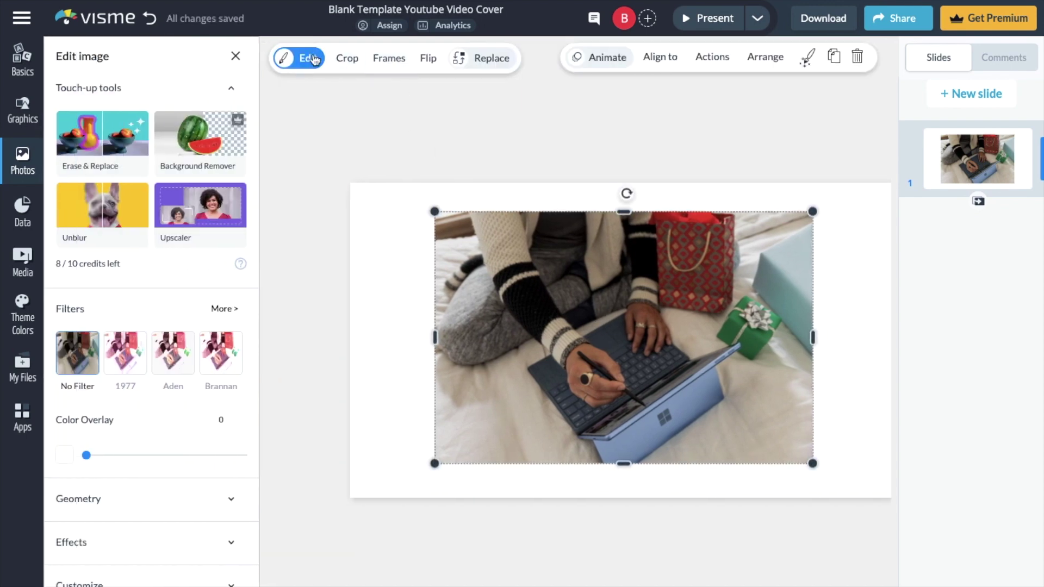
Flip the photo horizontally, then flip it back to its original orientation
left_click(427, 59)
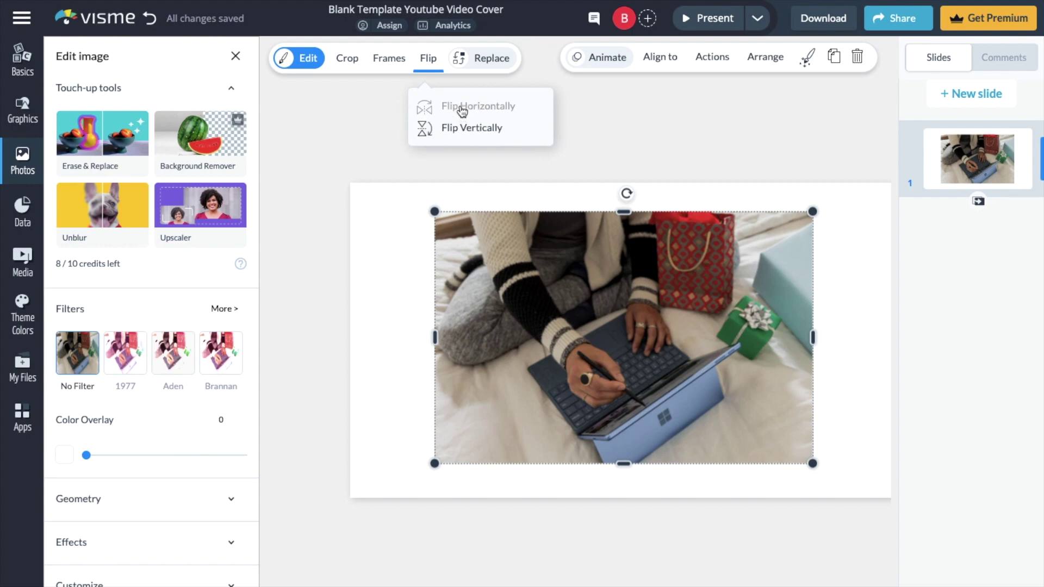
left_click(462, 107)
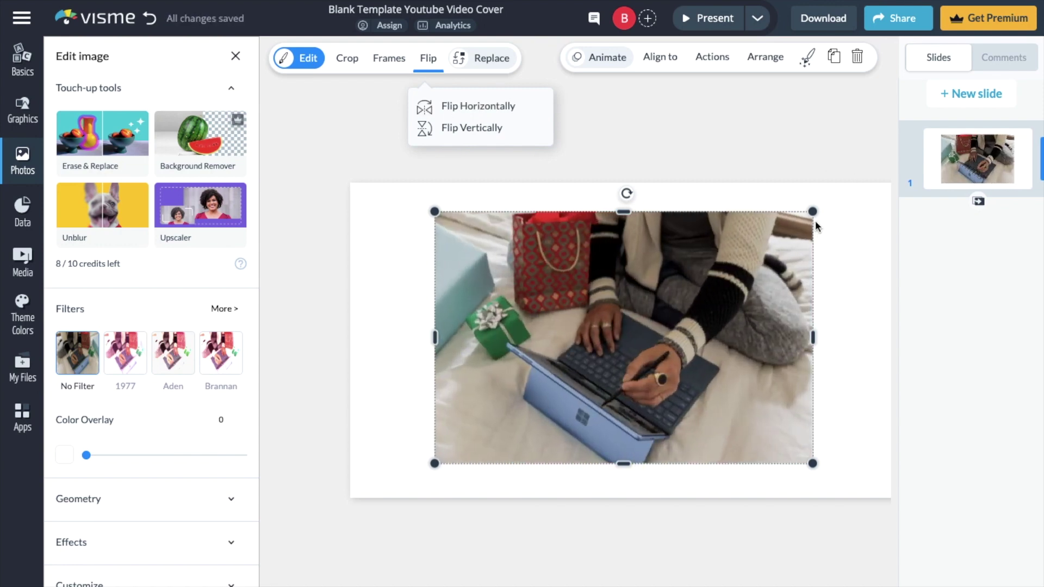
left_click(507, 124)
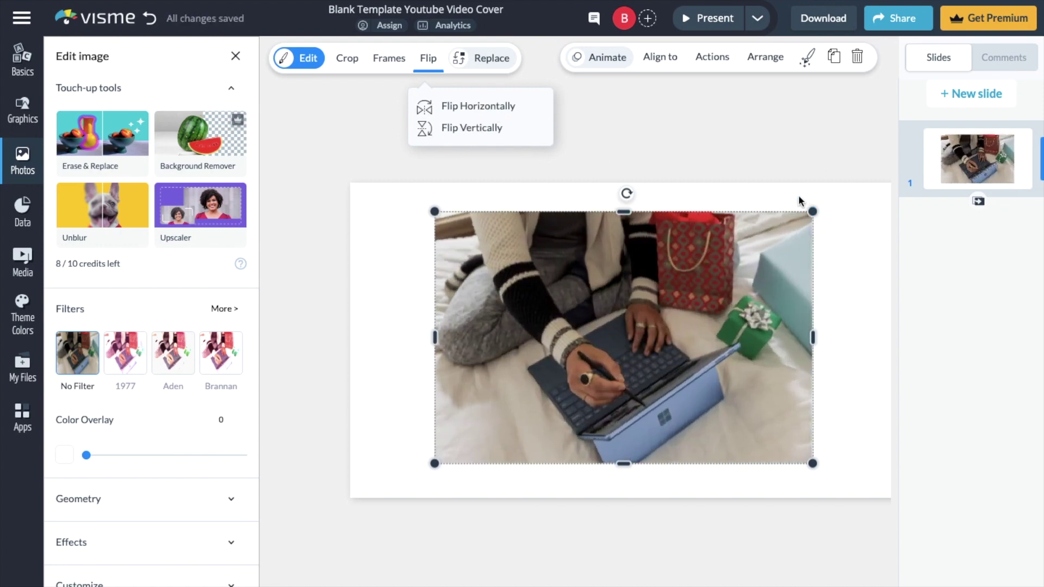
Shrink the photo and place a duplicate beside it, edges lined up
mouse_move(812, 211)
left_mouse_down()
mouse_move(565, 341)
mouse_move(697, 289)
left_mouse_up()
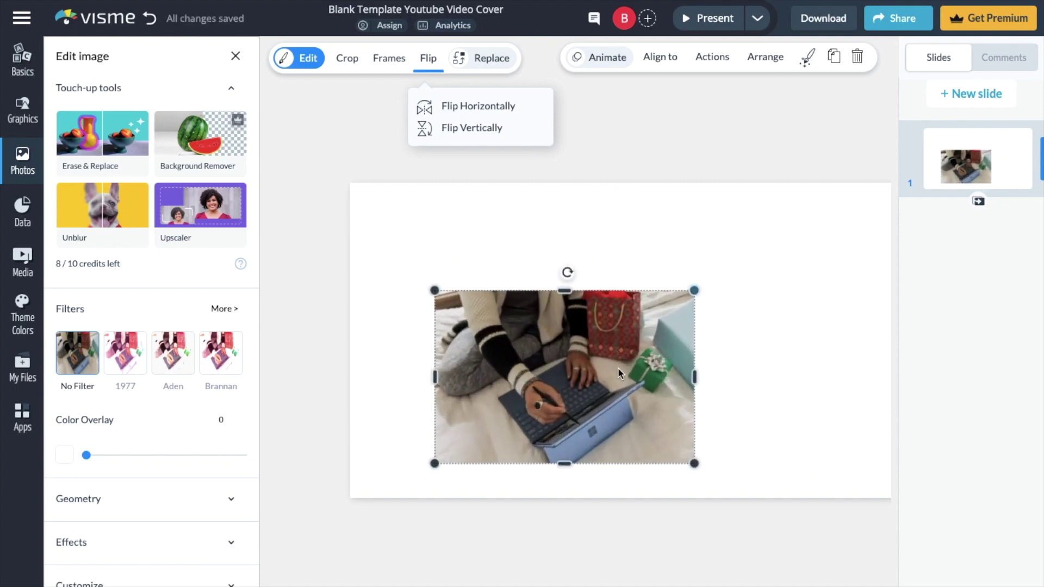
mouse_move(617, 368)
left_mouse_down()
mouse_move(552, 350)
mouse_move(815, 354)
left_mouse_up()
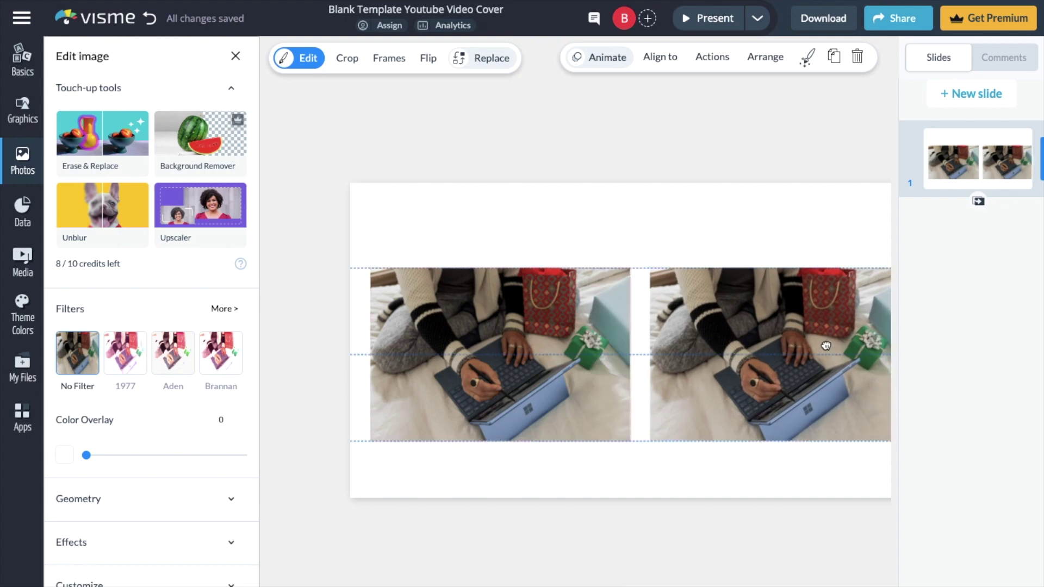
left_click_drag(542, 331, 539, 328)
left_click_drag(803, 336, 786, 336)
left_click(636, 232)
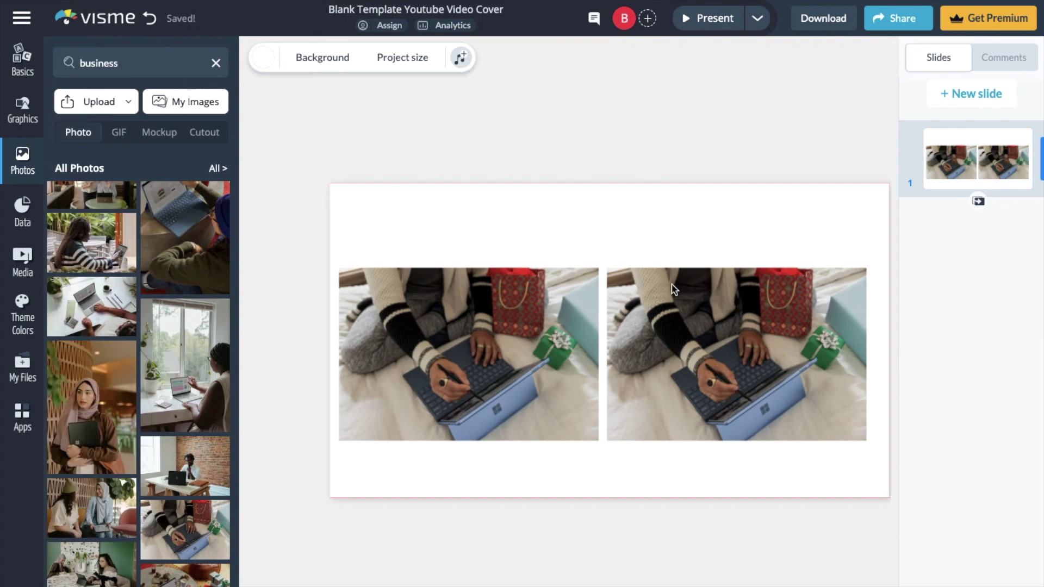
left_click(676, 342)
Flip the right copy horizontally and nudge the left photo until they meet
left_click(427, 58)
left_click(478, 105)
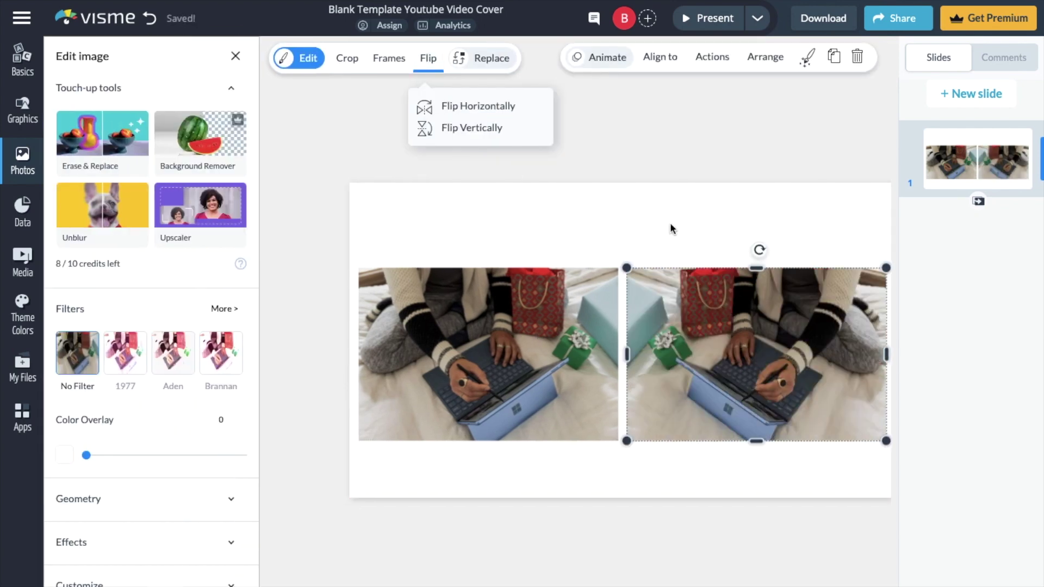
left_click(670, 223)
left_click_drag(550, 318, 541, 318)
left_click(585, 217)
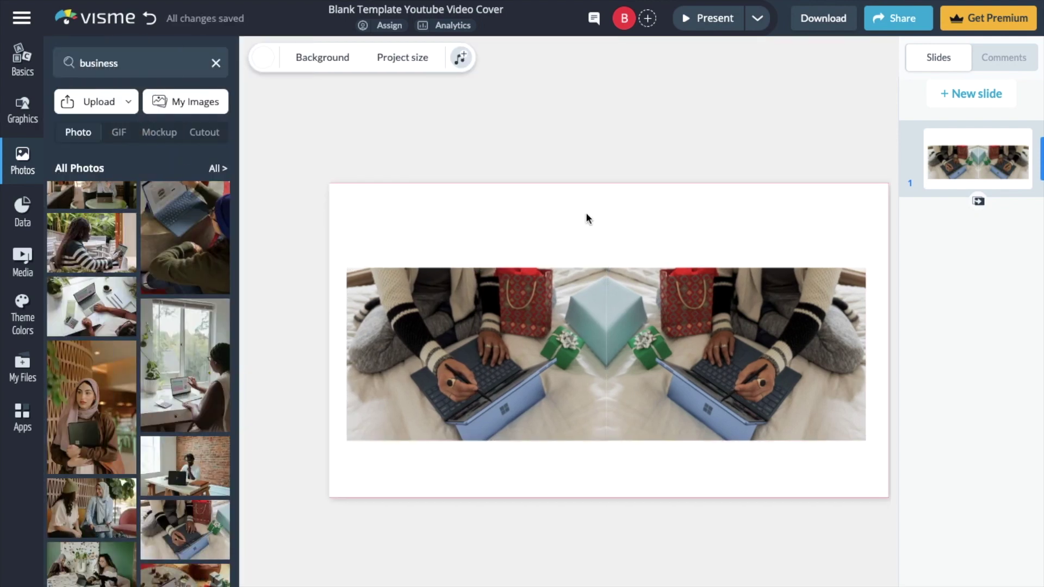